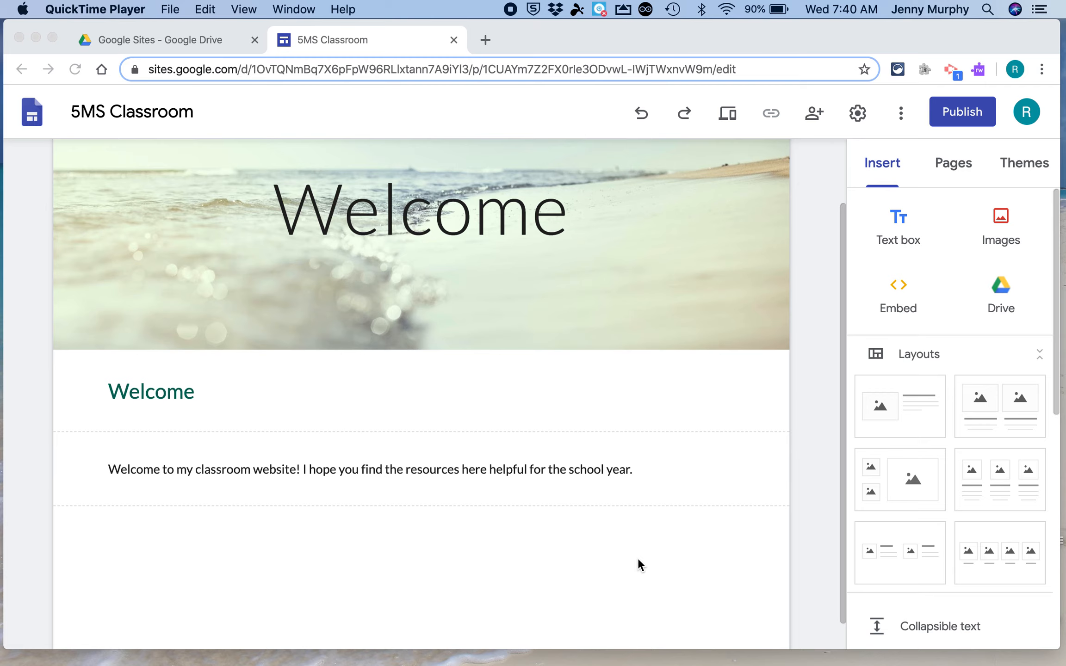
{"action": "left_click", "coordinate": [998, 225]}
{"action": "left_click", "coordinate": [1002, 225]}
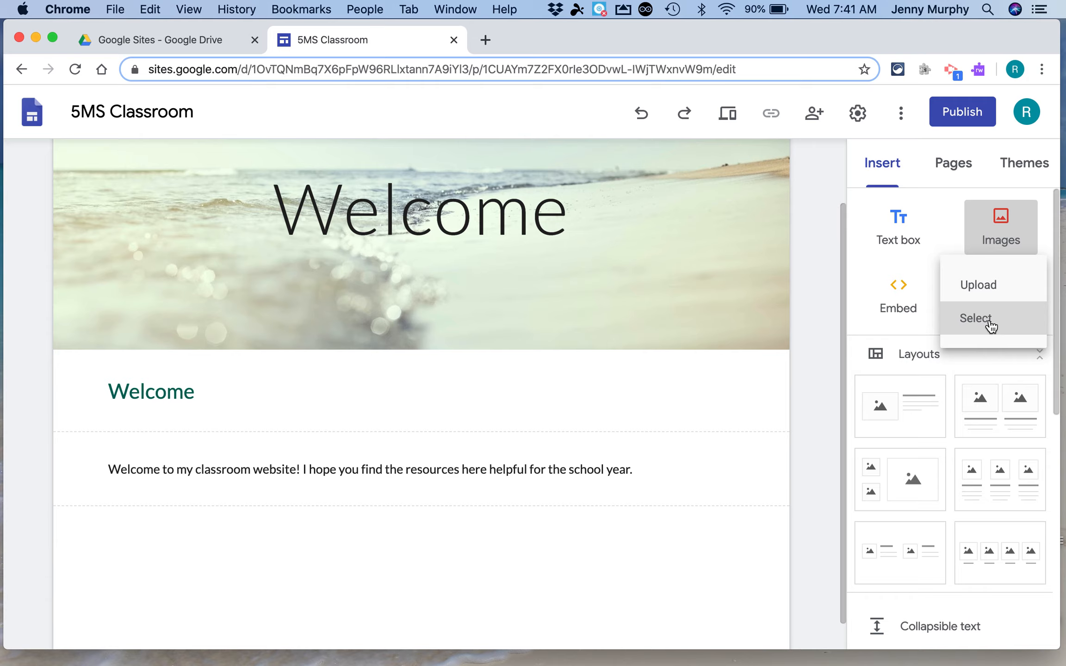
{"action": "left_click", "coordinate": [990, 286]}
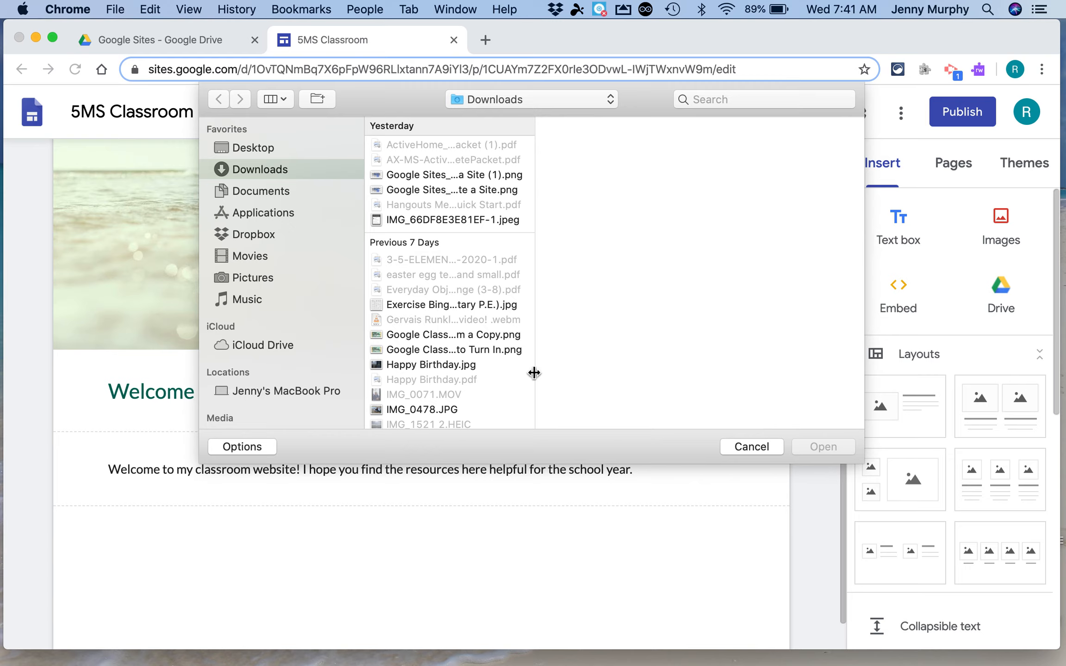
{"action": "left_click", "coordinate": [755, 446]}
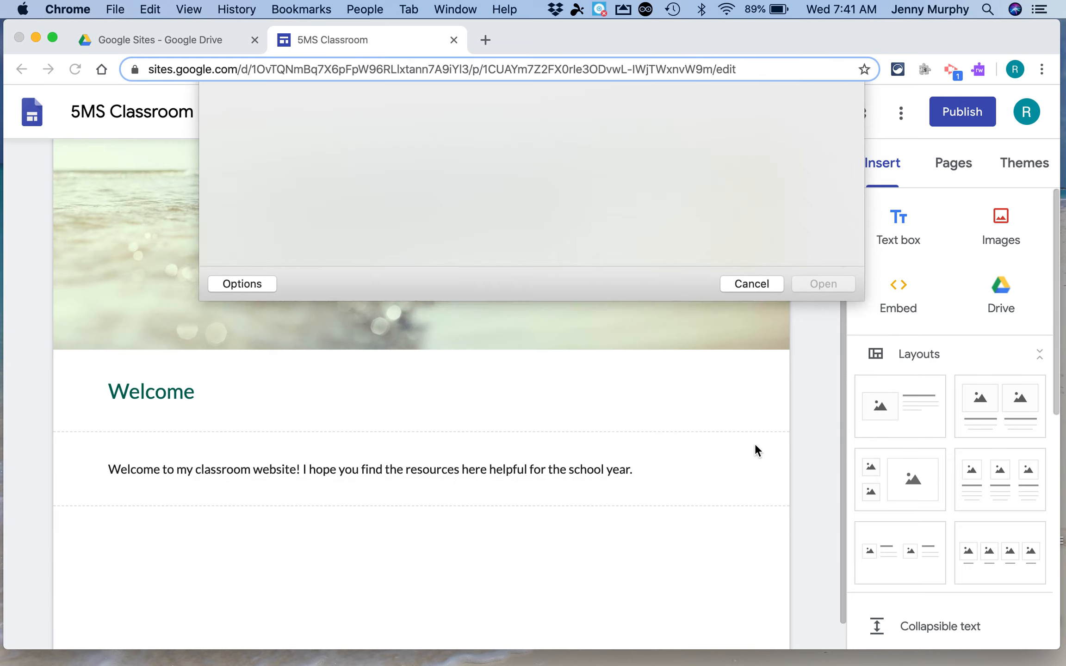
Open the selection of existing images and look through the URL, Google Image Search, Photos and Google Drive sources
{"action": "left_click", "coordinate": [1008, 218]}
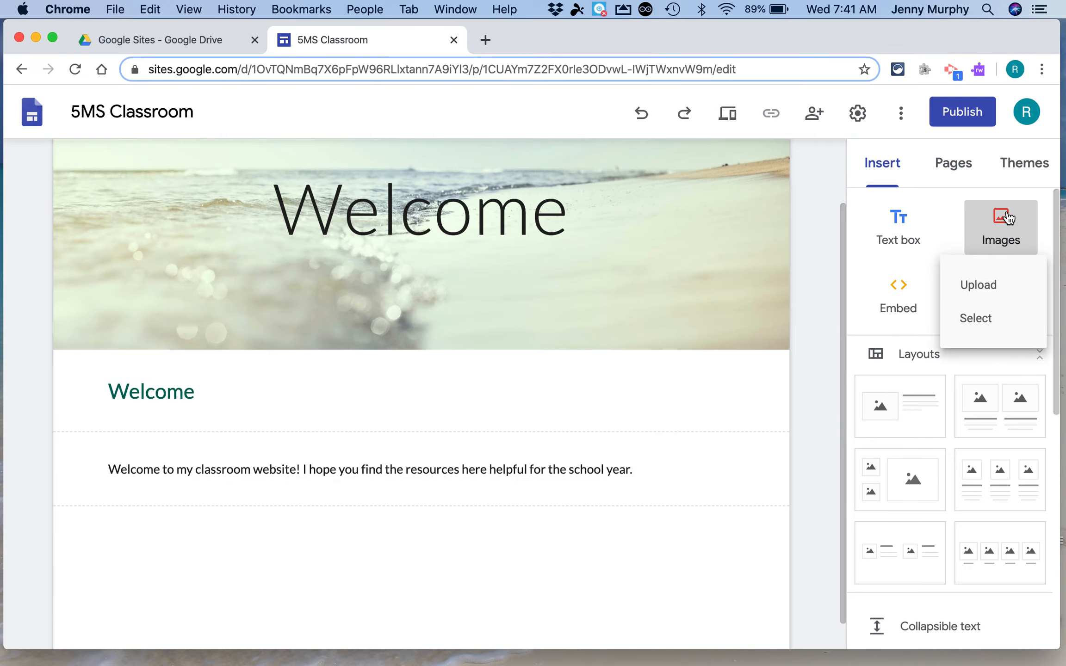
{"action": "left_click", "coordinate": [973, 324]}
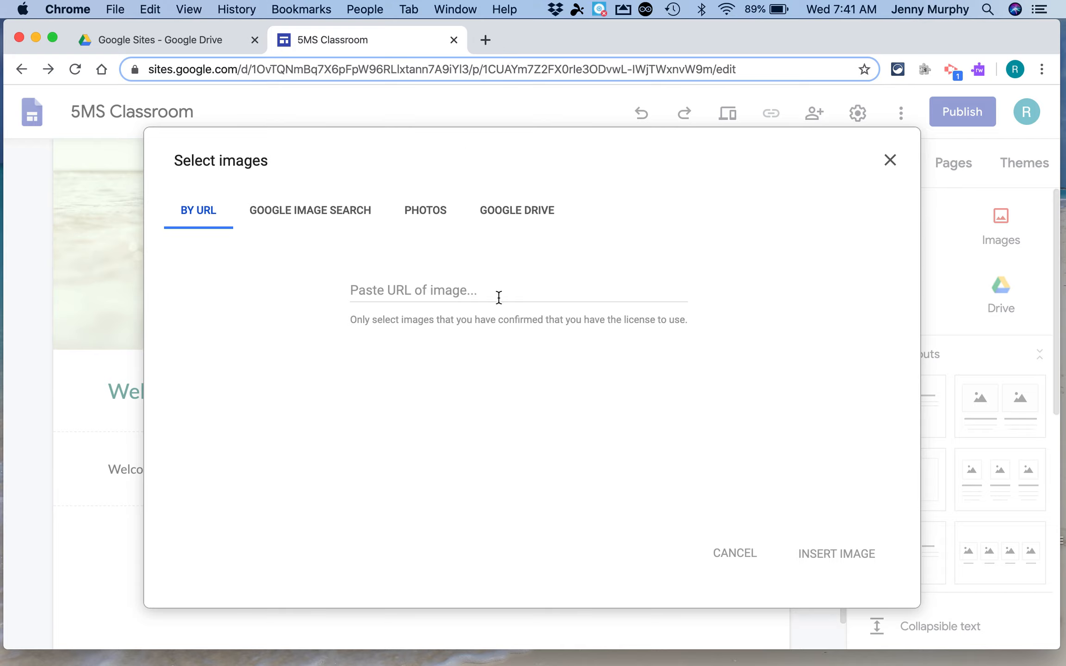
{"action": "left_click", "coordinate": [310, 212]}
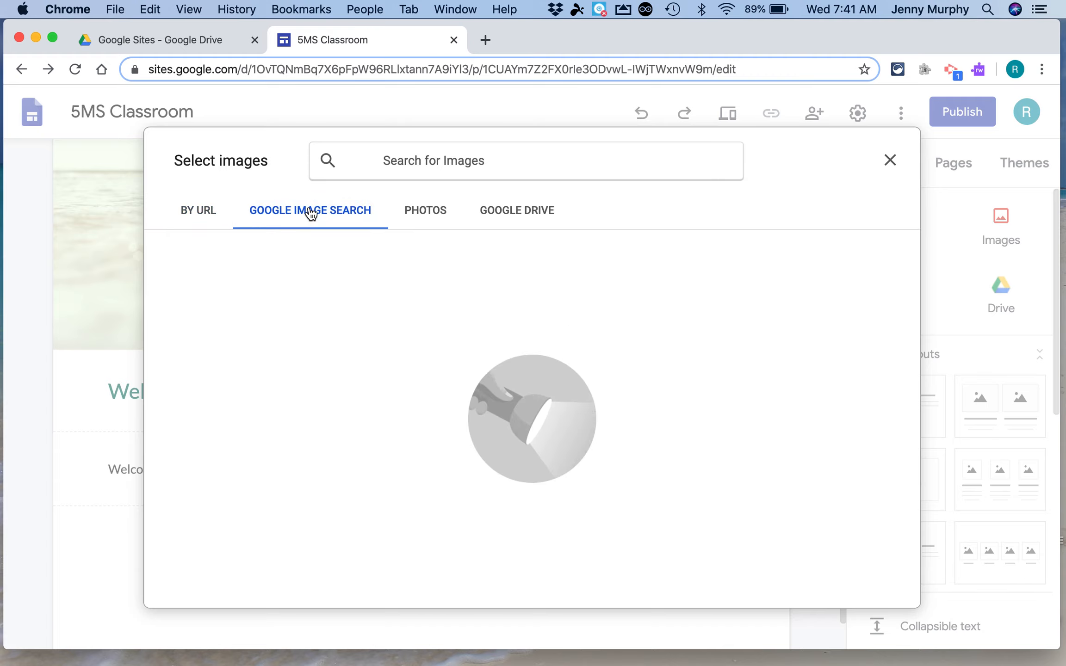
{"action": "left_click", "coordinate": [435, 220]}
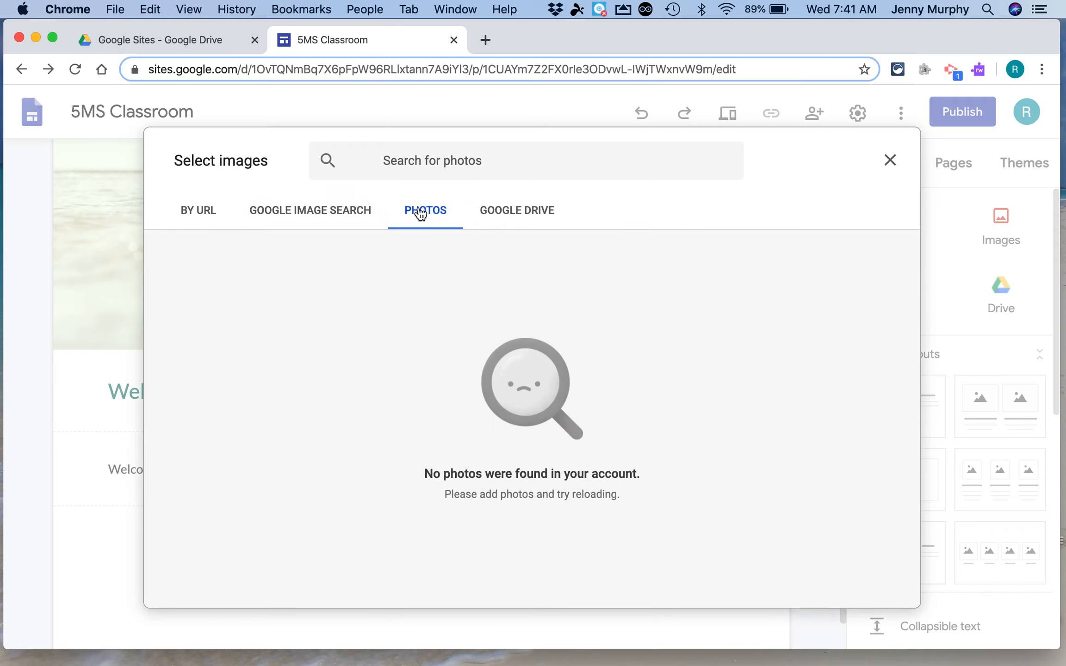
{"action": "left_click", "coordinate": [510, 214]}
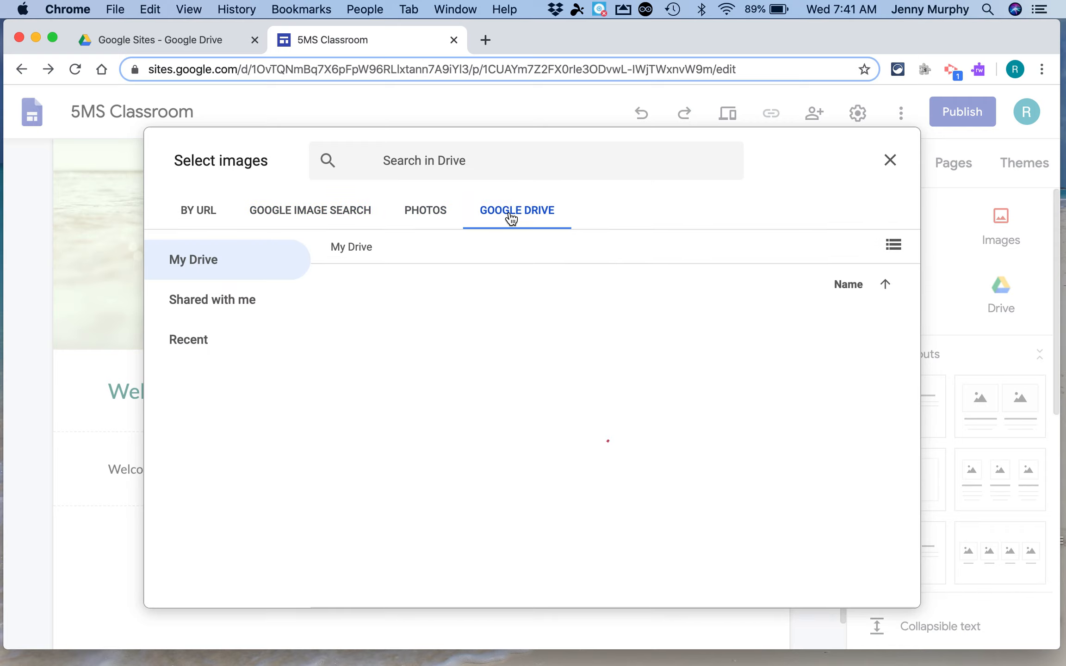
Search Google Image Search for "community"
{"action": "left_click", "coordinate": [338, 218]}
{"action": "left_click", "coordinate": [397, 165]}
{"action": "type", "text": "community"}
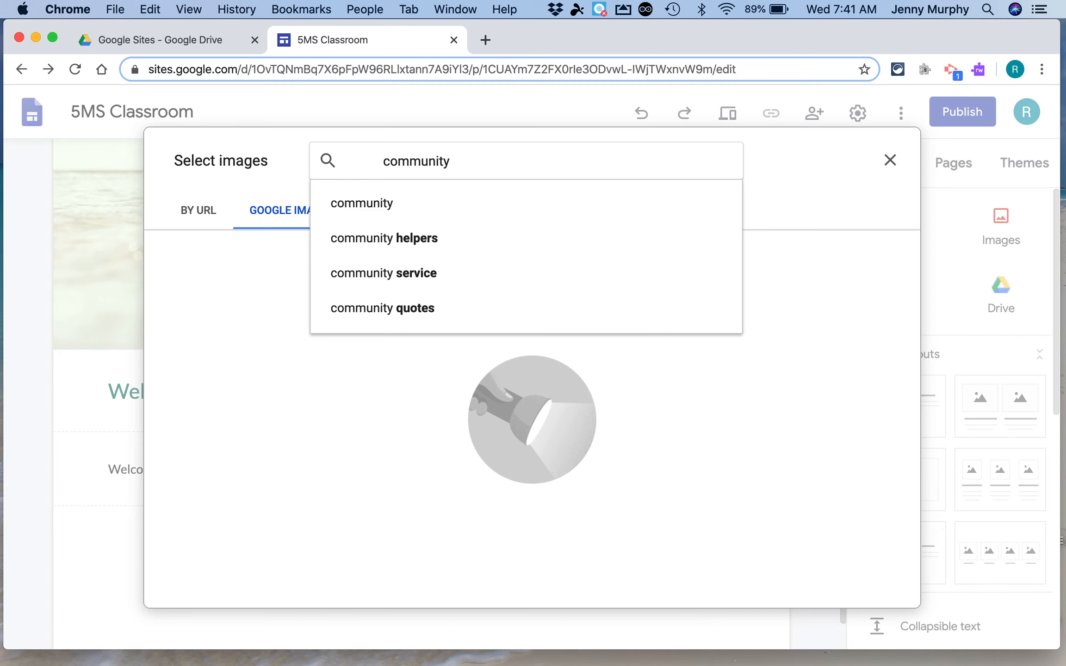
{"action": "key", "text": "Return"}
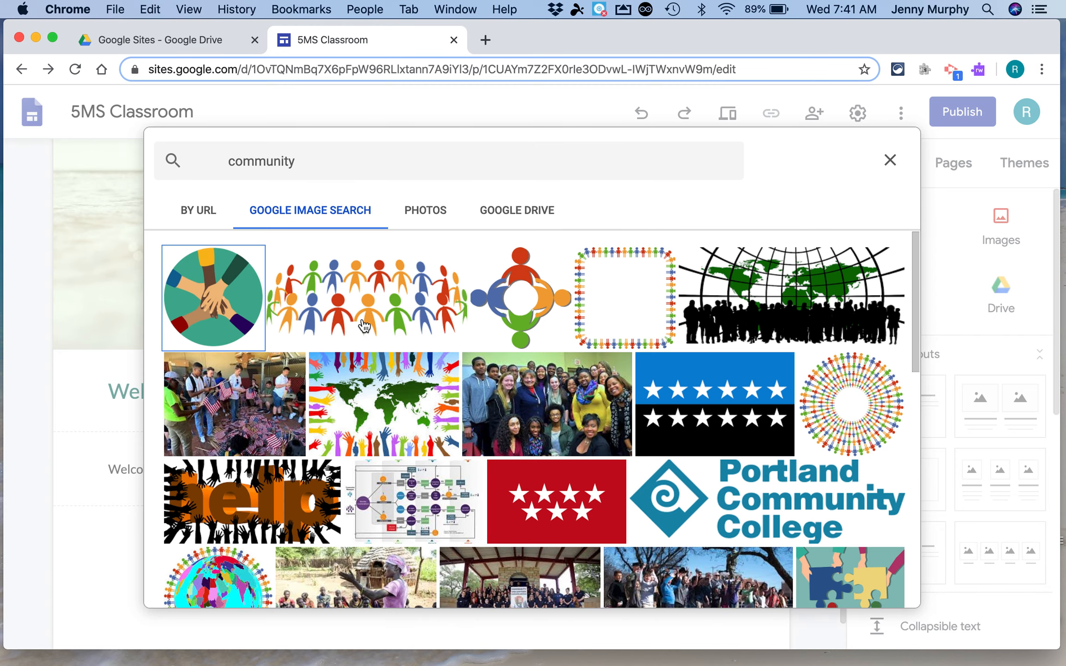
Insert the picture of hands joined on a green circle from the community image results
{"action": "left_click", "coordinate": [211, 293]}
{"action": "left_click", "coordinate": [211, 297]}
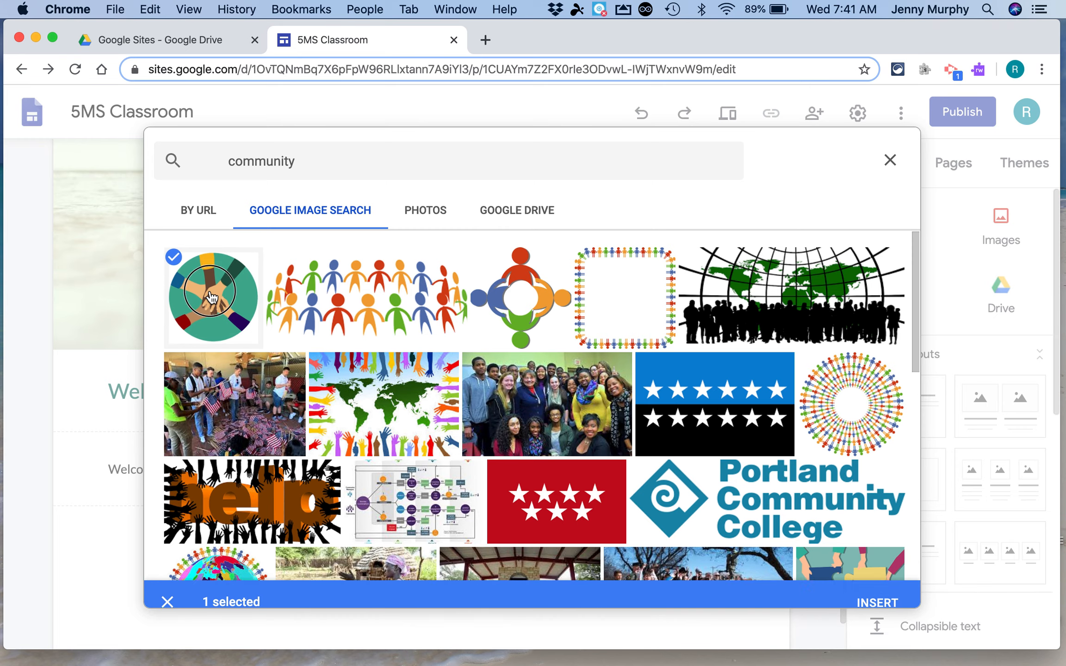
{"action": "left_click", "coordinate": [212, 296]}
{"action": "left_click", "coordinate": [212, 296]}
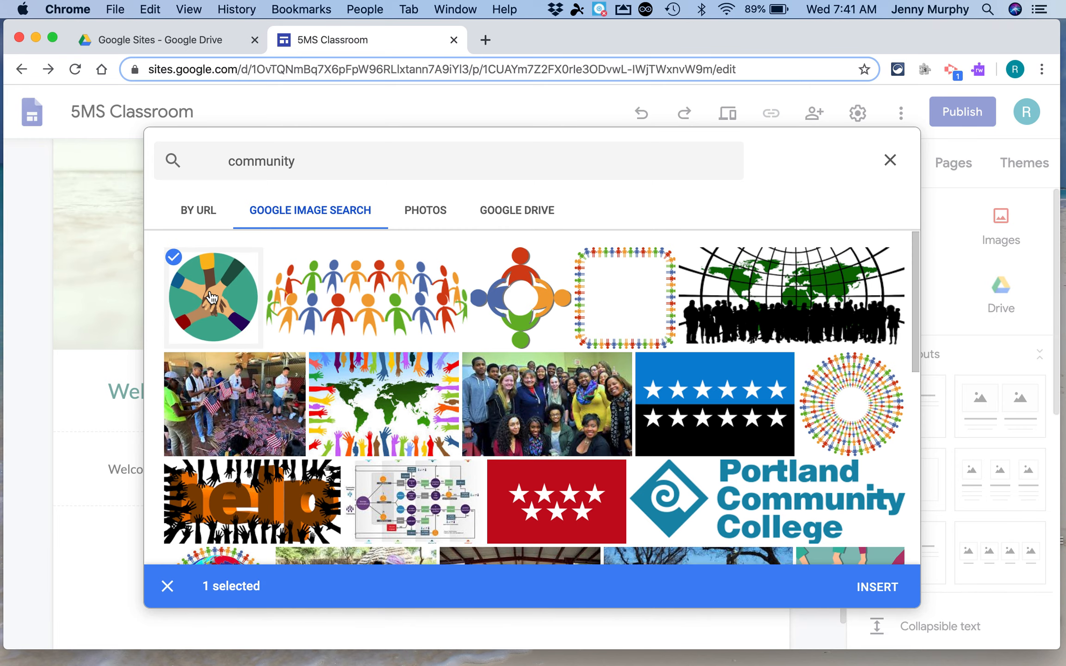
{"action": "left_click", "coordinate": [878, 588]}
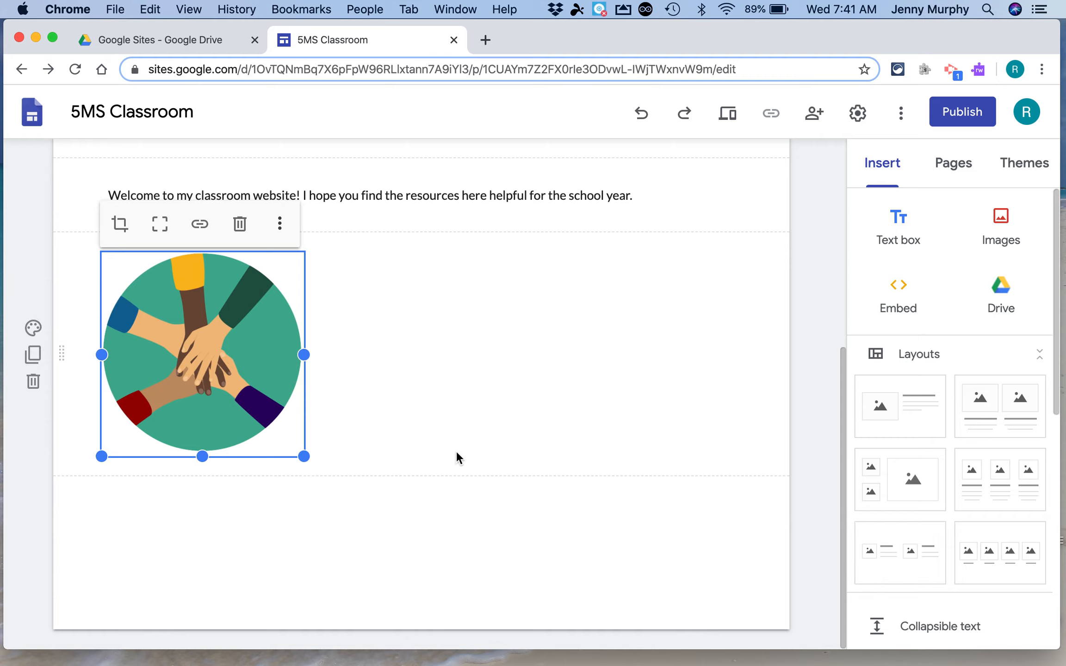
Shrink the inserted hands image proportionally to about three quarters of its width
{"action": "scroll", "coordinate": [436, 406], "scroll_direction": "up", "scroll_amount": 2}
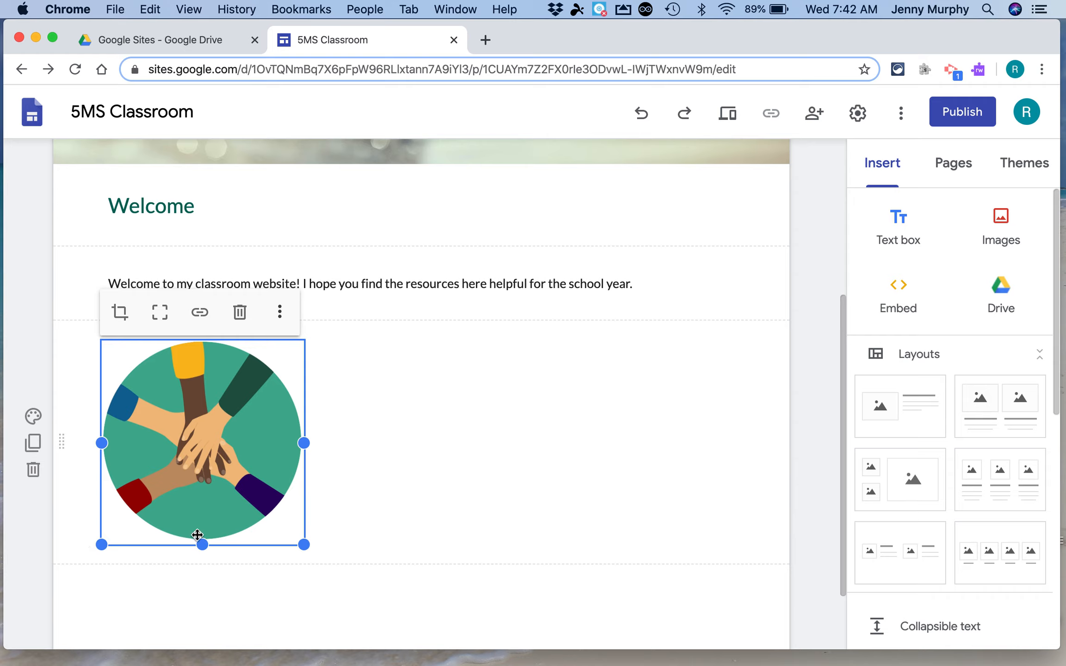
{"action": "left_click_drag", "start_coordinate": [306, 547], "coordinate": [267, 507]}
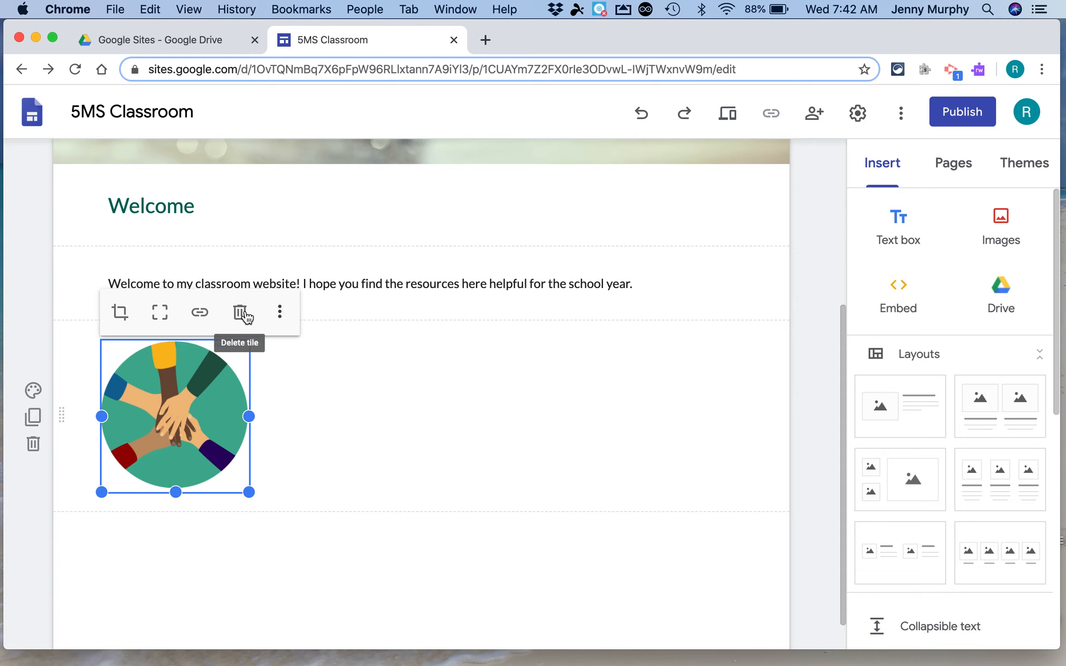
Examine the hands image's additional options and its section's background and duplication options without applying any
{"action": "left_click", "coordinate": [280, 313]}
{"action": "mouse_move", "coordinate": [284, 321]}
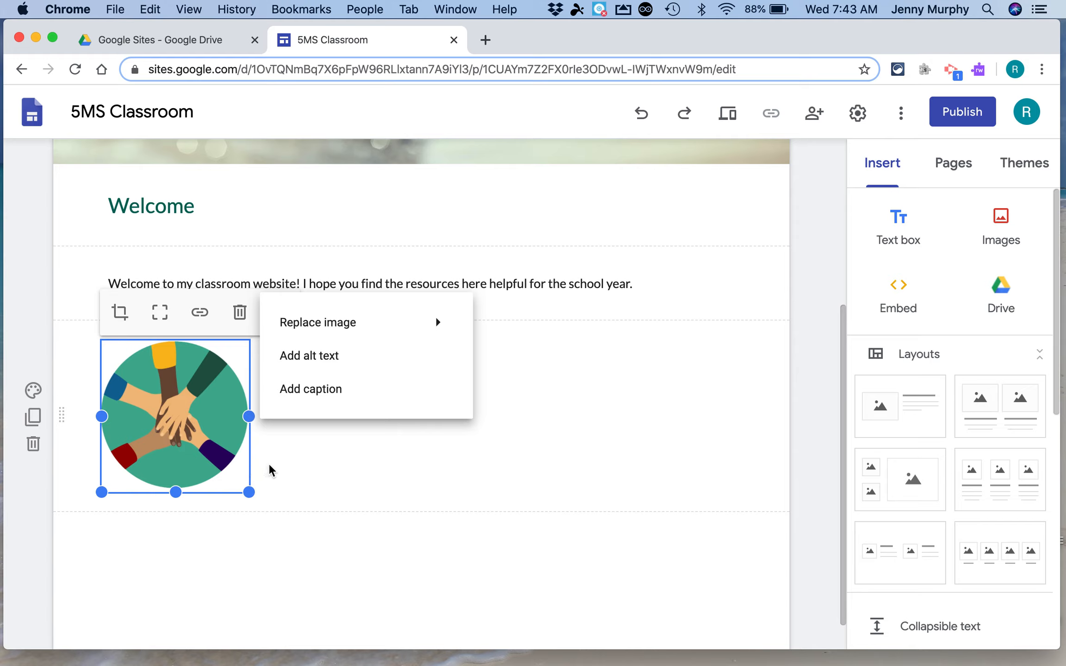
{"action": "left_click", "coordinate": [302, 469]}
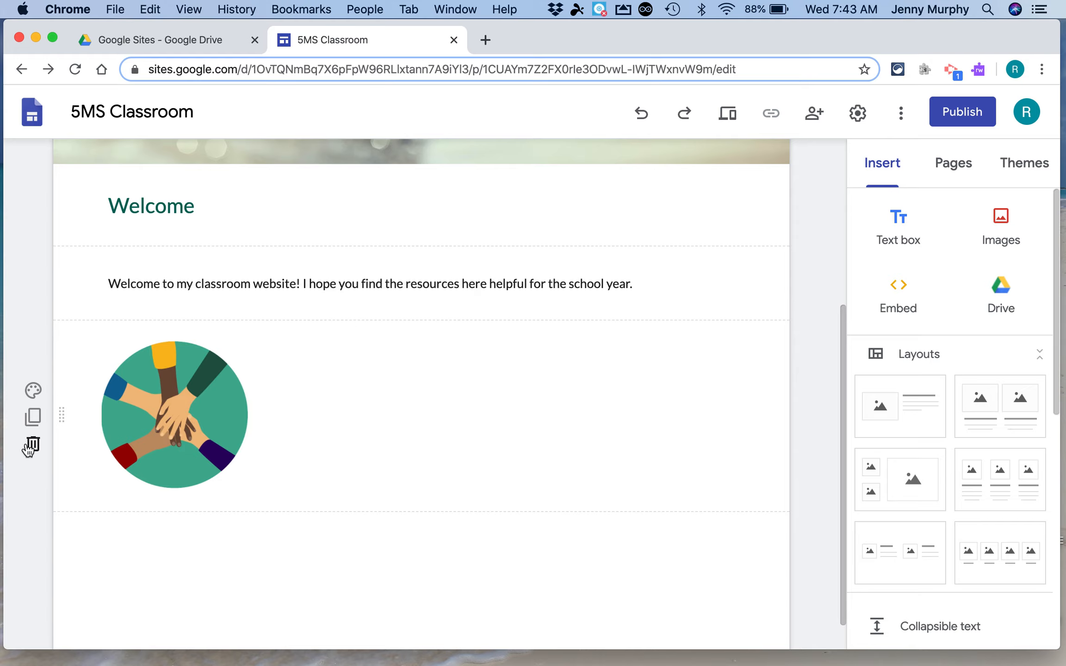
{"action": "left_click", "coordinate": [32, 391]}
{"action": "mouse_move", "coordinate": [134, 521]}
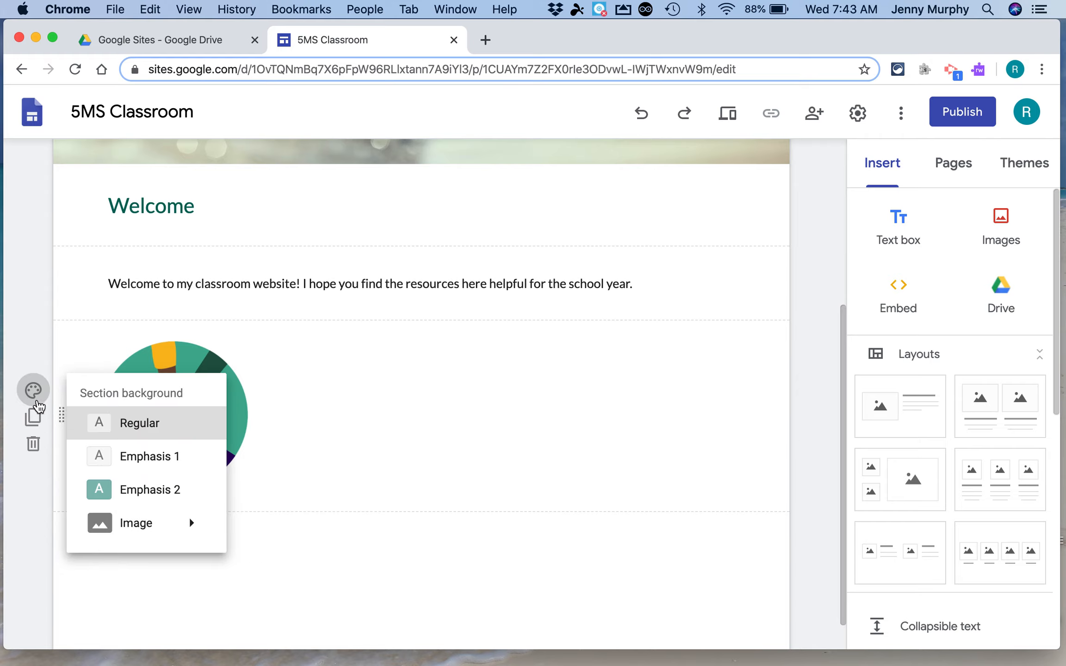
{"action": "left_click", "coordinate": [33, 390]}
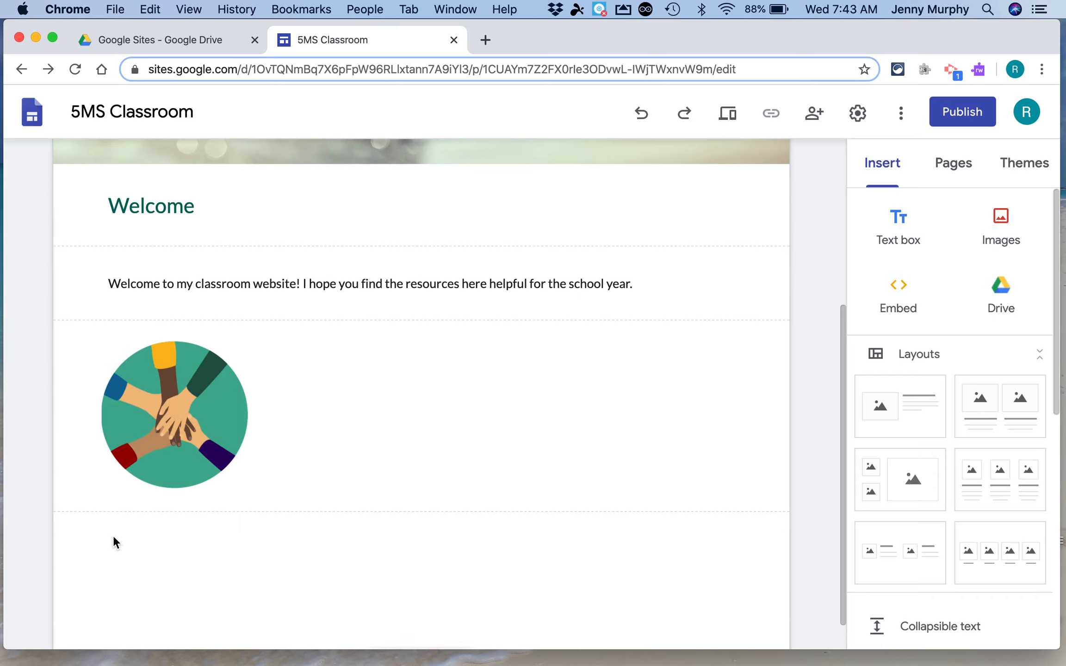
{"action": "mouse_move", "coordinate": [31, 419]}
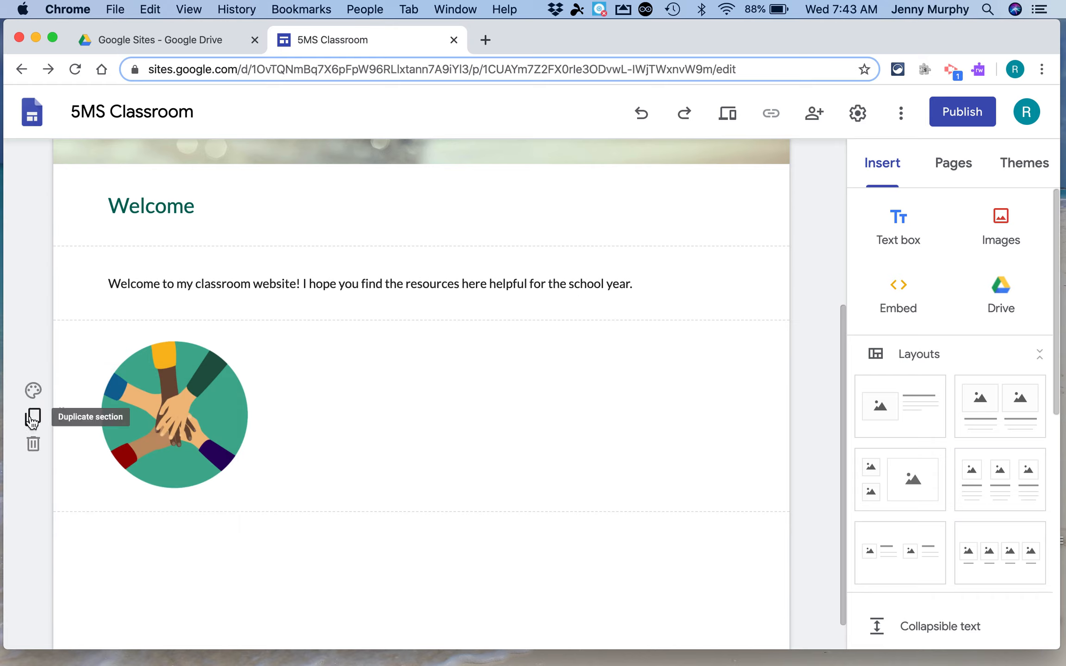
Move the hands image to the middle column of its section and back to the left column
{"action": "left_click", "coordinate": [179, 417]}
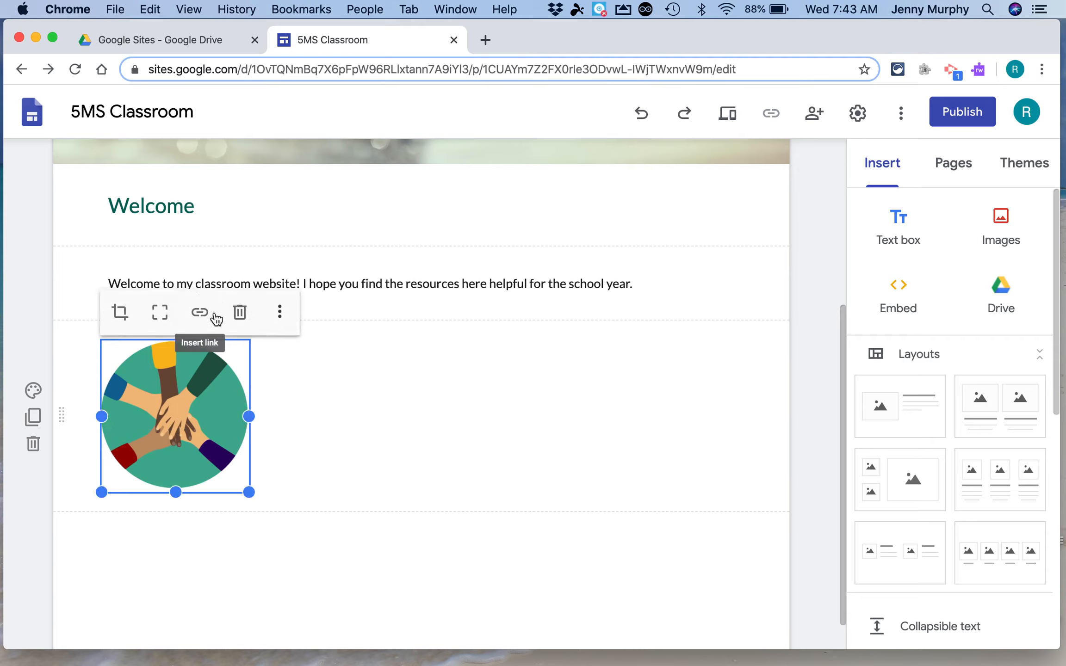
{"action": "left_click_drag", "start_coordinate": [191, 416], "coordinate": [407, 389]}
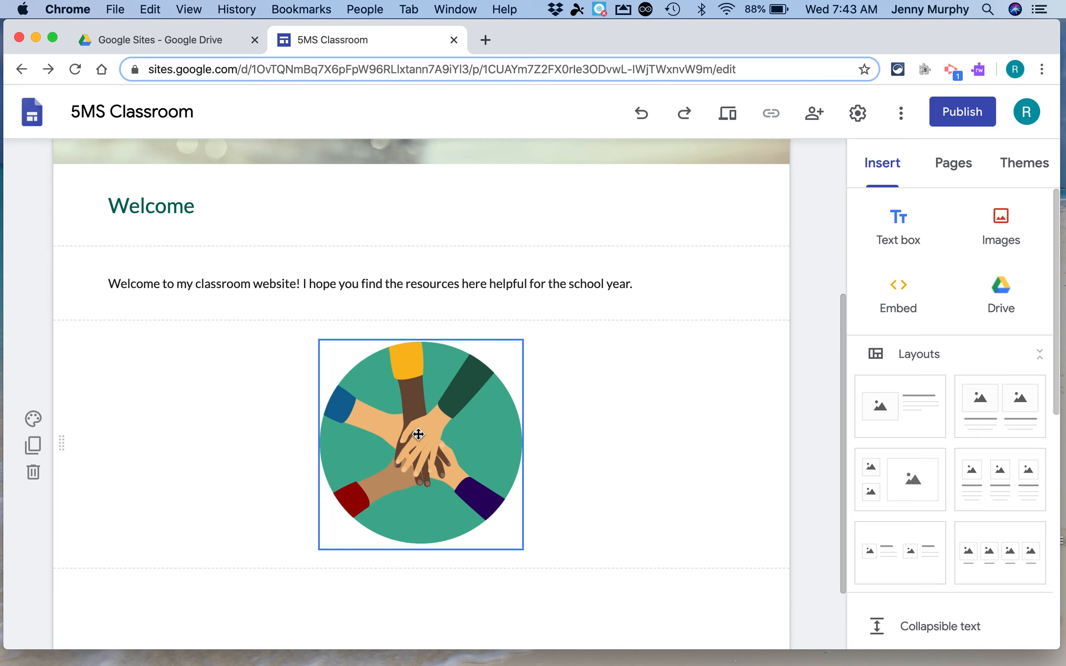
{"action": "left_click_drag", "start_coordinate": [429, 436], "coordinate": [436, 369]}
{"action": "left_click_drag", "start_coordinate": [422, 405], "coordinate": [438, 403]}
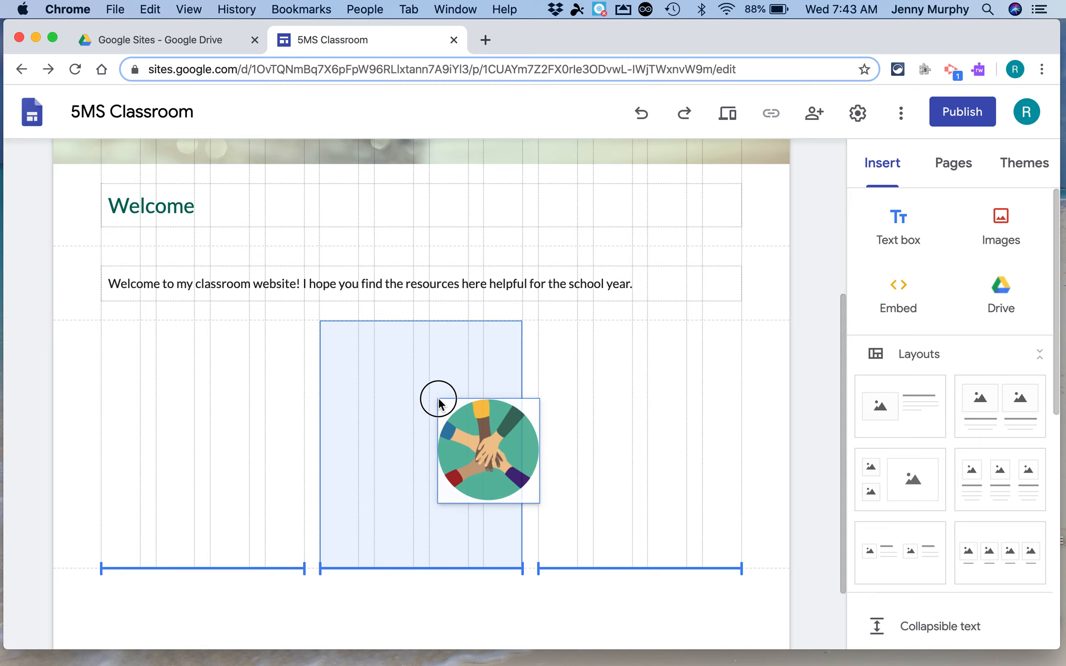
{"action": "left_click_drag", "start_coordinate": [439, 402], "coordinate": [218, 394]}
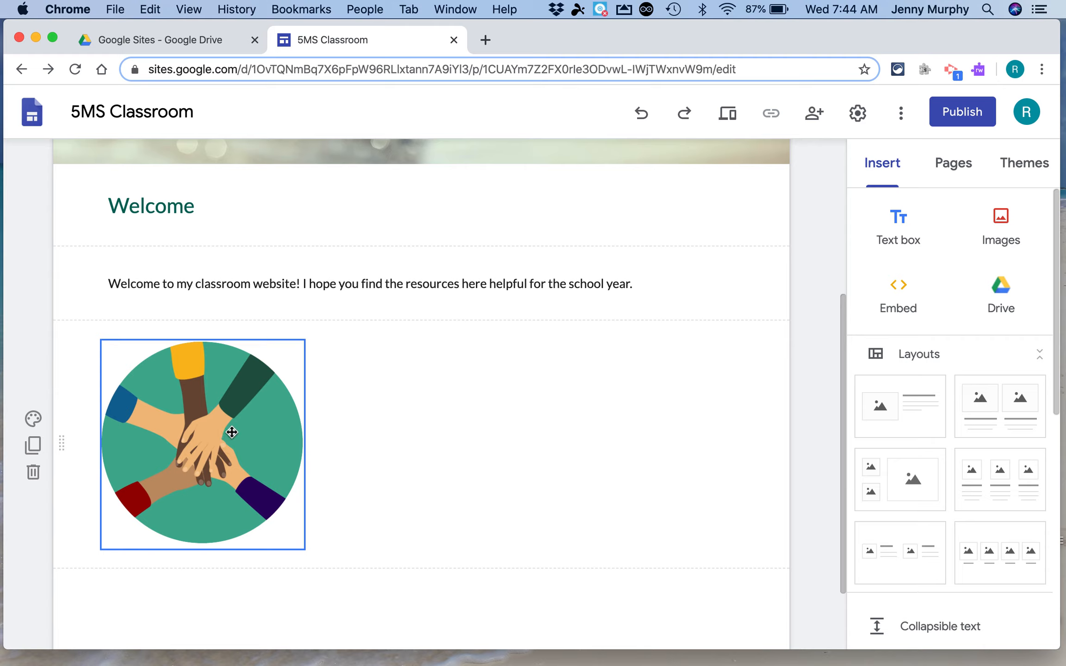
Place the hands image in the welcome paragraph's section, to the right of the text, and enlarge it
{"action": "left_click", "coordinate": [287, 528]}
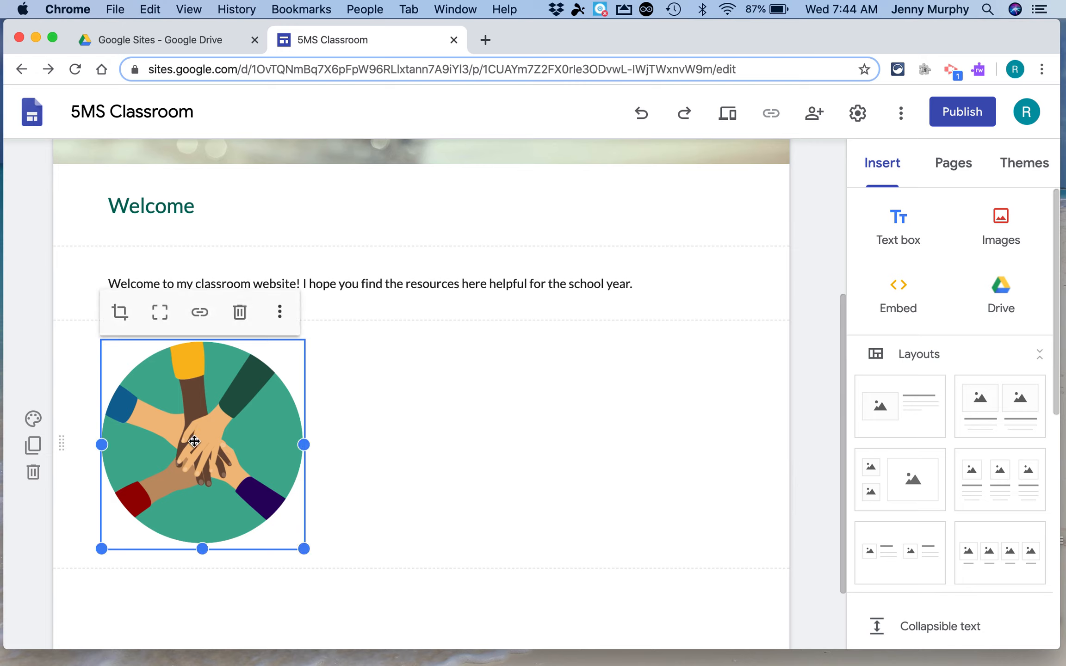
{"action": "left_click_drag", "start_coordinate": [192, 432], "coordinate": [94, 270]}
{"action": "left_click", "coordinate": [155, 404]}
{"action": "left_click_drag", "start_coordinate": [155, 404], "coordinate": [735, 389]}
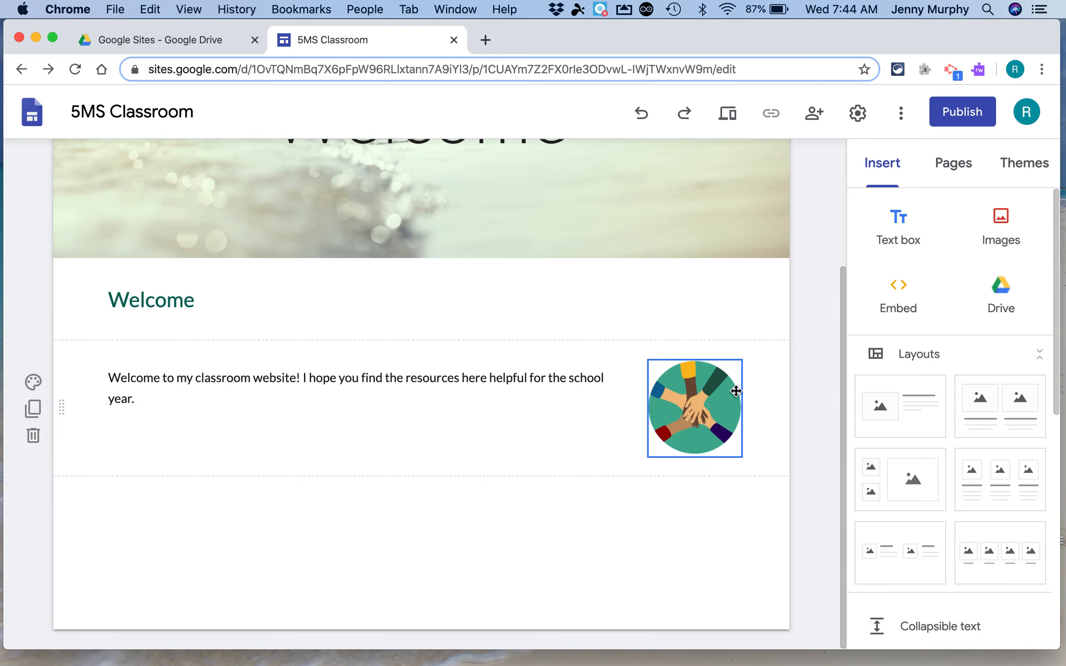
{"action": "left_click", "coordinate": [667, 438]}
{"action": "left_click_drag", "start_coordinate": [649, 457], "coordinate": [595, 501]}
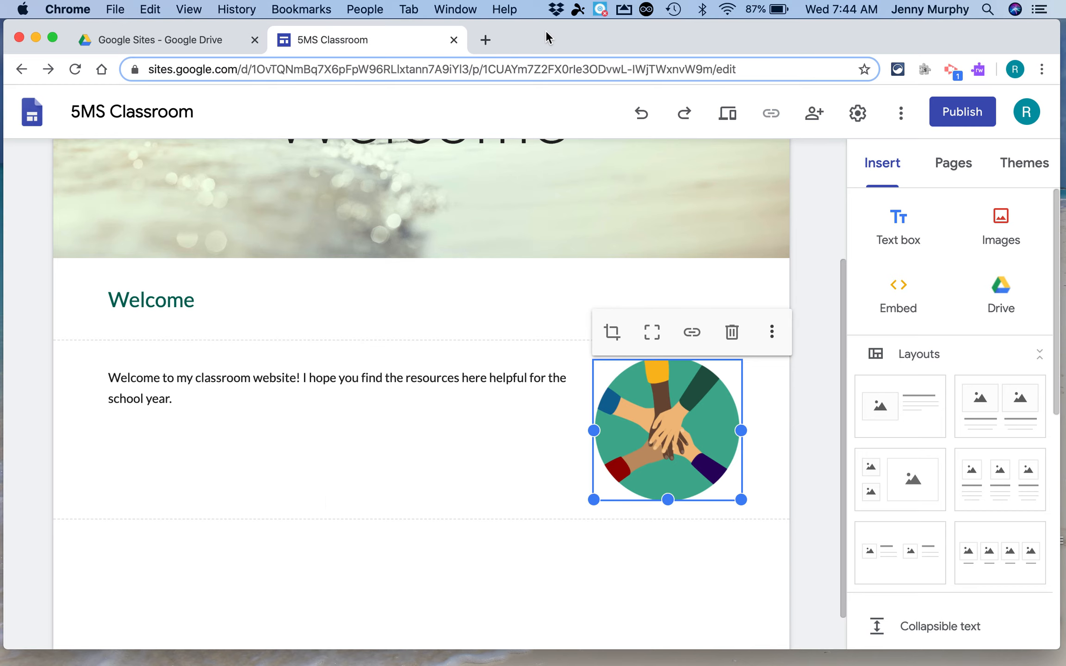
{"action": "left_click_drag", "start_coordinate": [545, 33], "coordinate": [542, 41]}
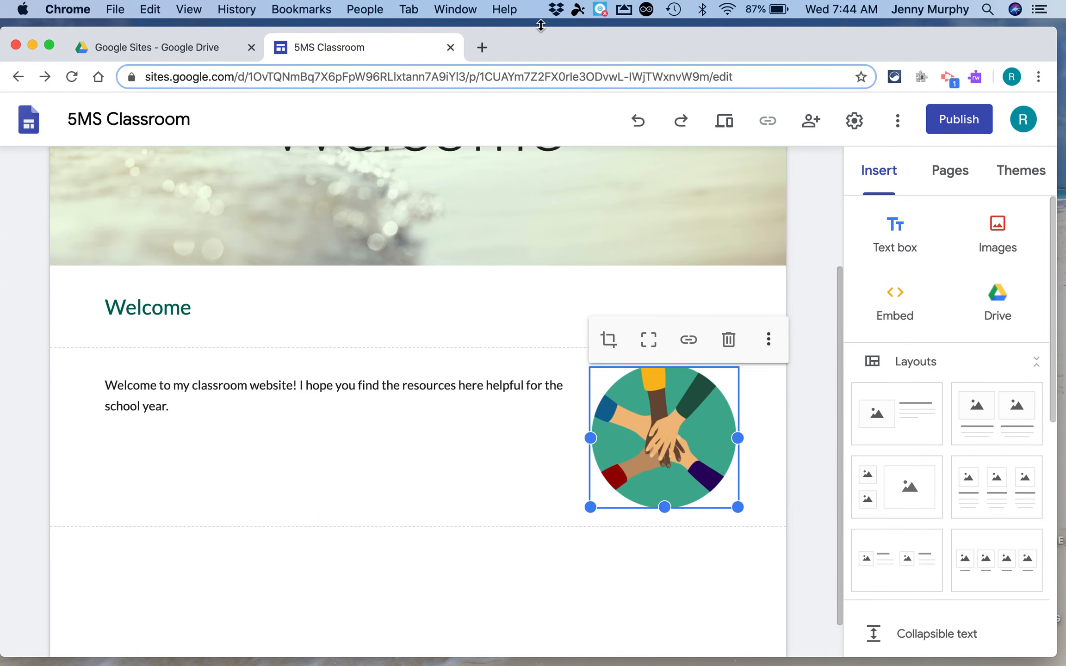
{"action": "left_click_drag", "start_coordinate": [545, 28], "coordinate": [544, 30]}
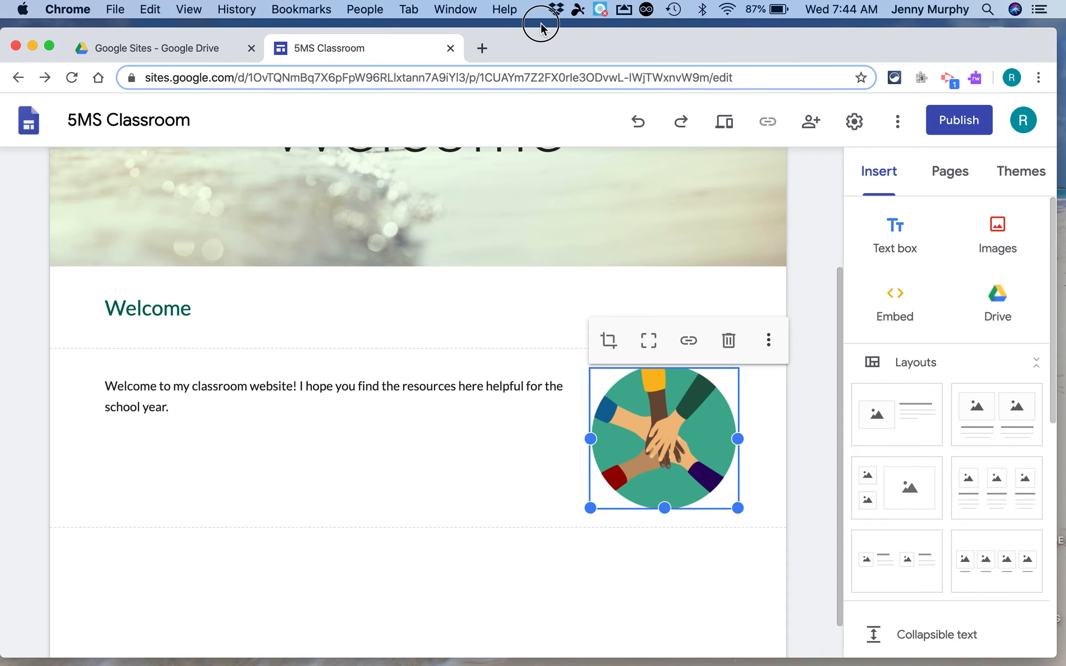